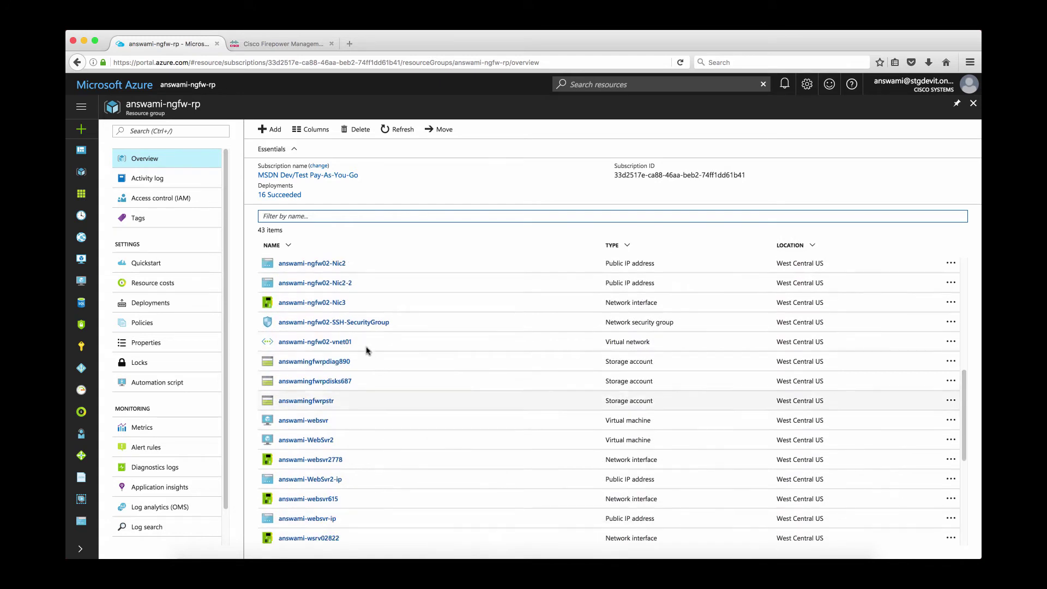
- Open the answami-ngfw02-vnet01 virtual network and review its subnets and their address ranges
left_click(346, 341)
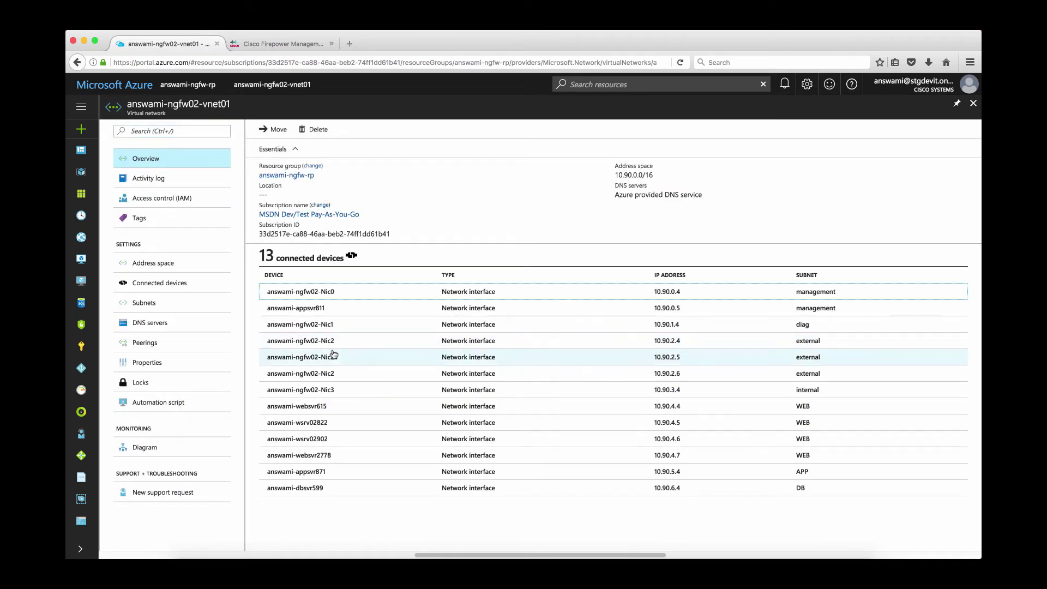
left_click(151, 306)
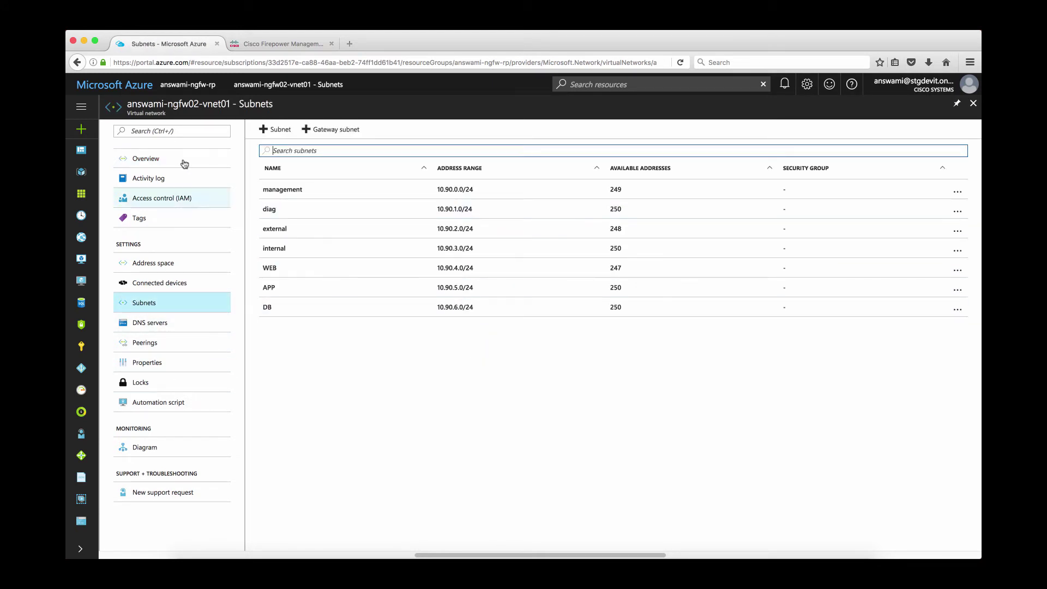
- Return to the dashboard and open the WEB-RT route table to review its routes and associated subnet
left_click(140, 94)
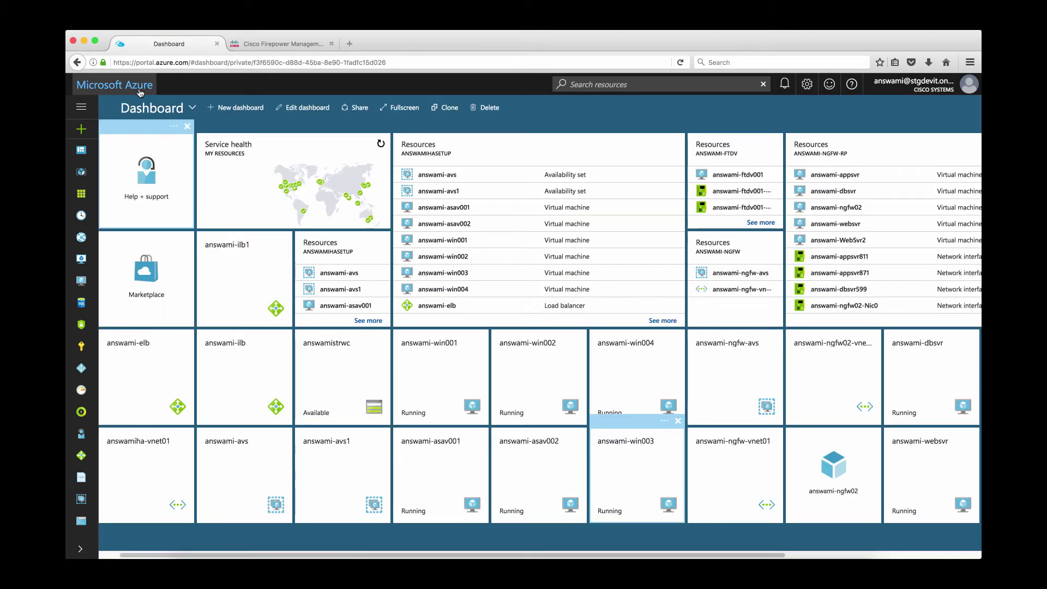
left_click_drag(779, 554, 962, 549)
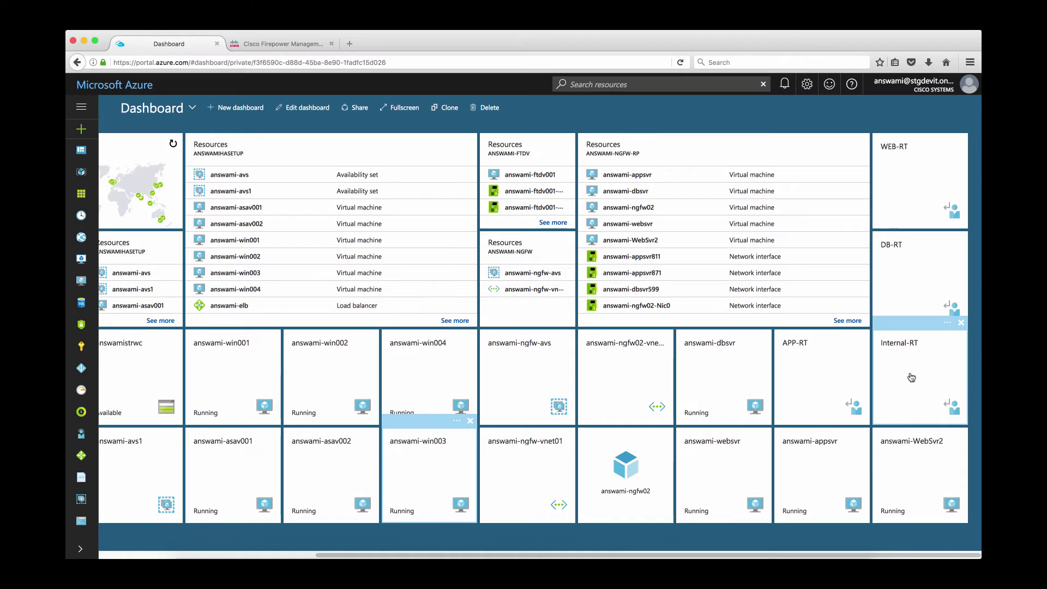
left_click(905, 206)
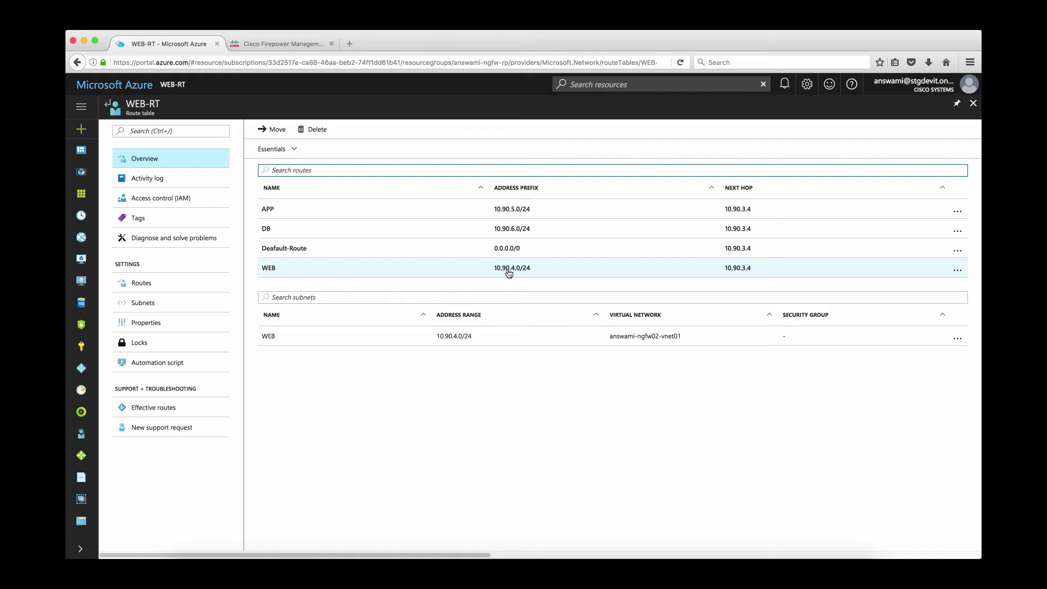
- Go back to the dashboard and open the answami-websvr virtual machine from the answami-ngfw-rp resource group
left_click(140, 91)
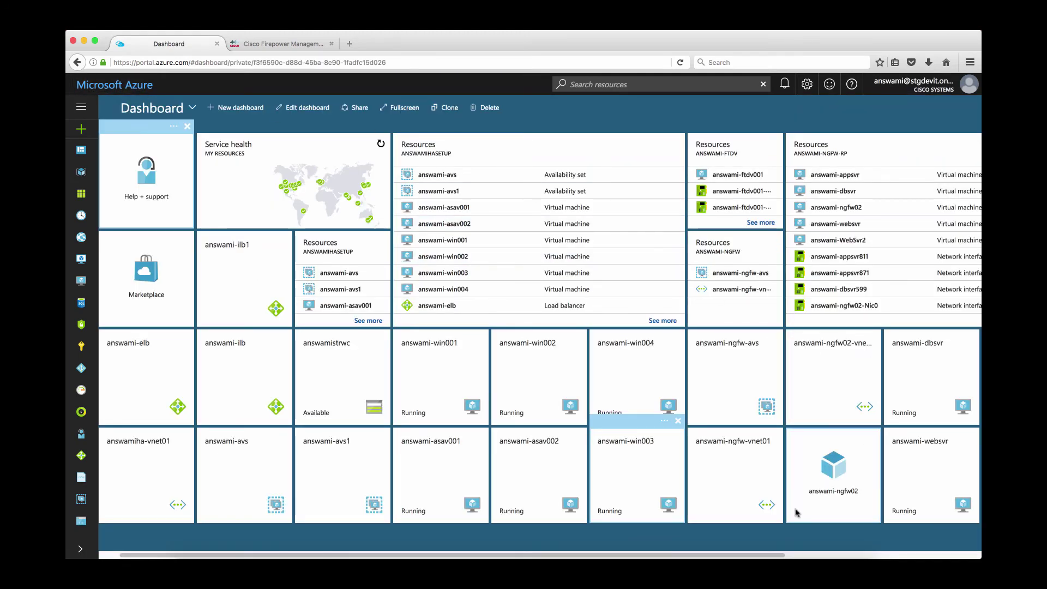
left_click_drag(782, 556, 978, 556)
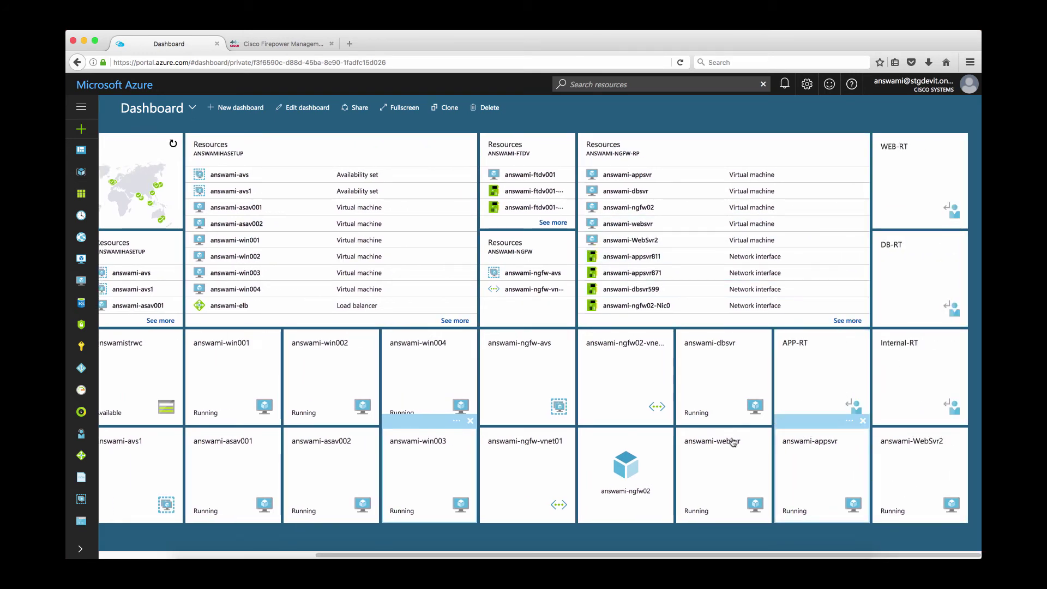
left_click(643, 148)
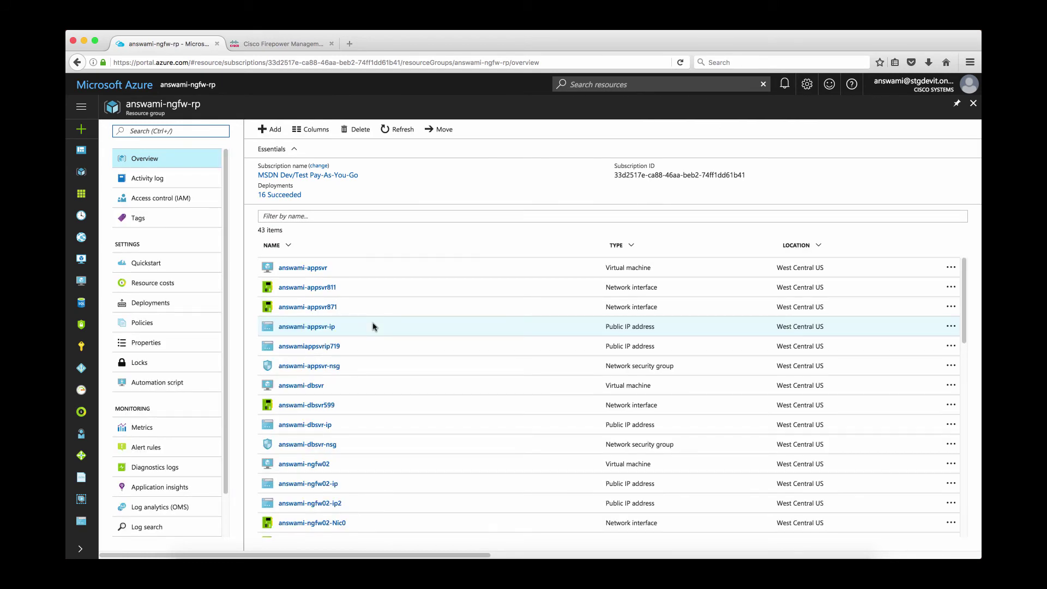
scroll(373, 326, "down", 5)
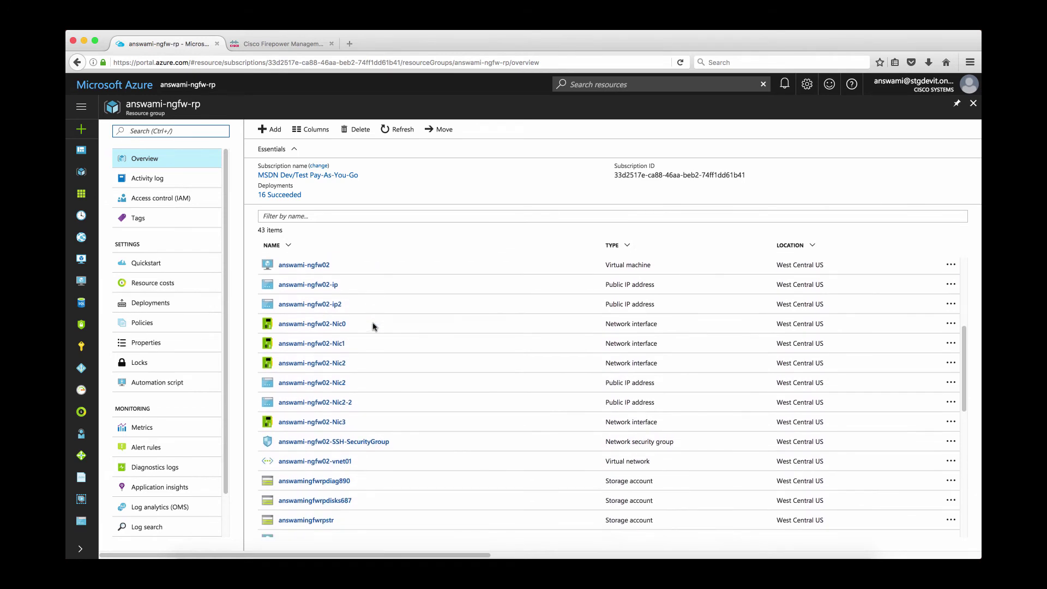
scroll(373, 326, "down", 3)
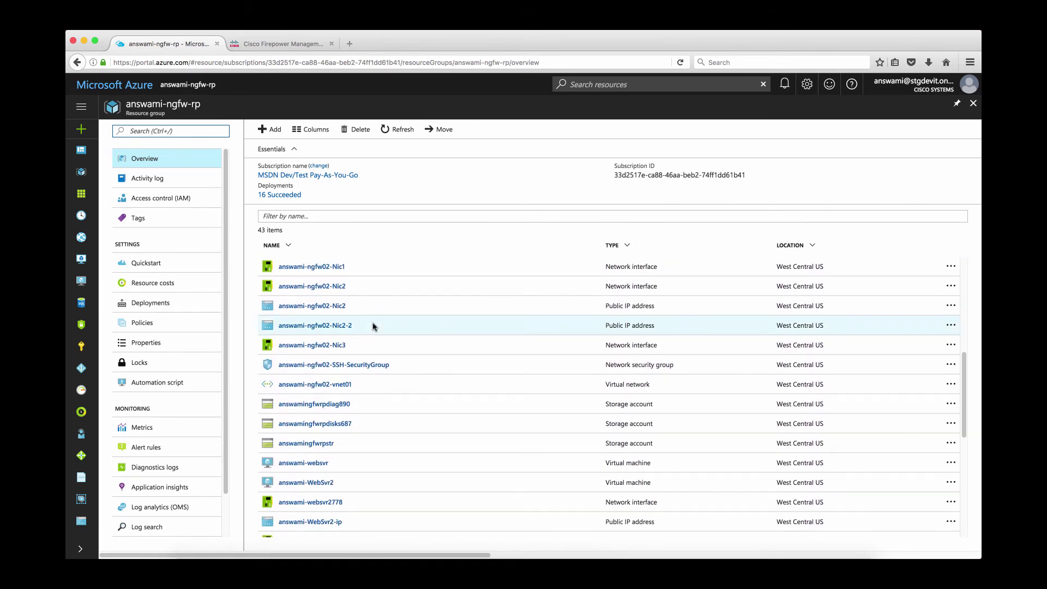
scroll(373, 326, "down", 3)
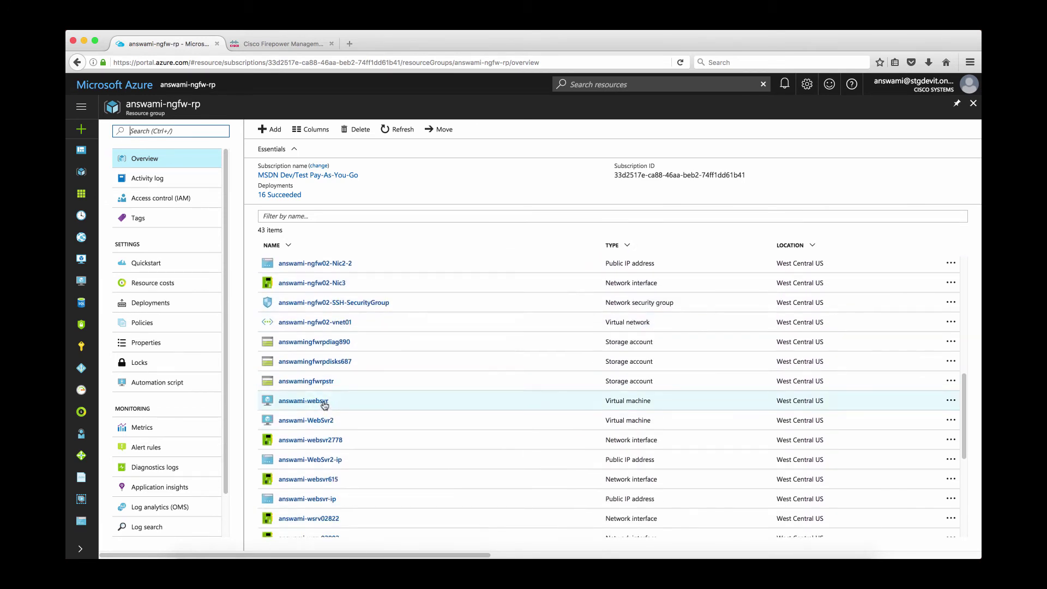
left_click(324, 402)
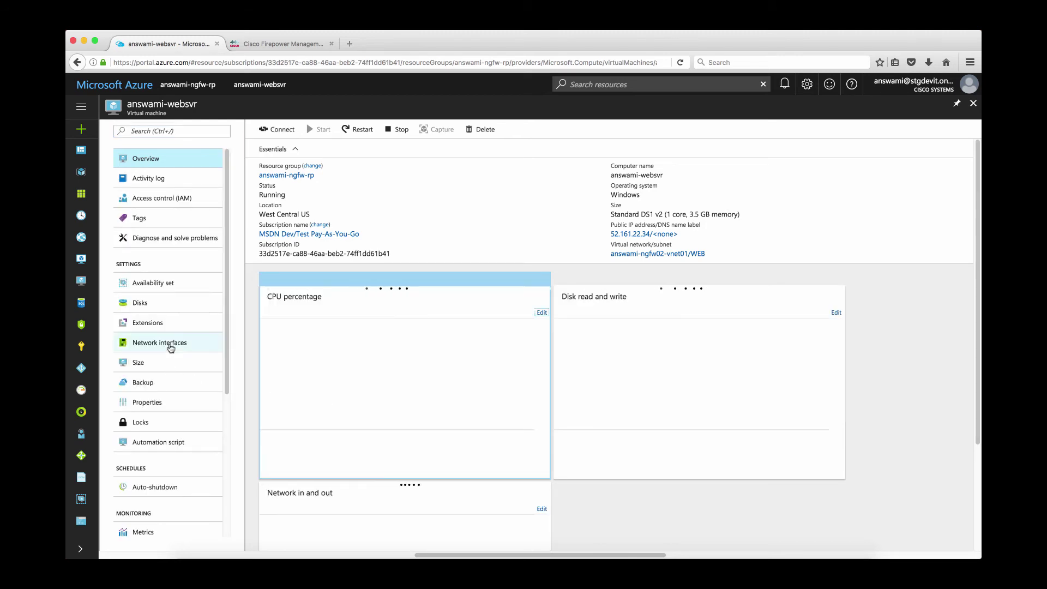
- Examine the effective routes of answami-websvr's network interface, highlighting the WEB route's 10.90.4.0/24 prefix and its next hop address
left_click(171, 344)
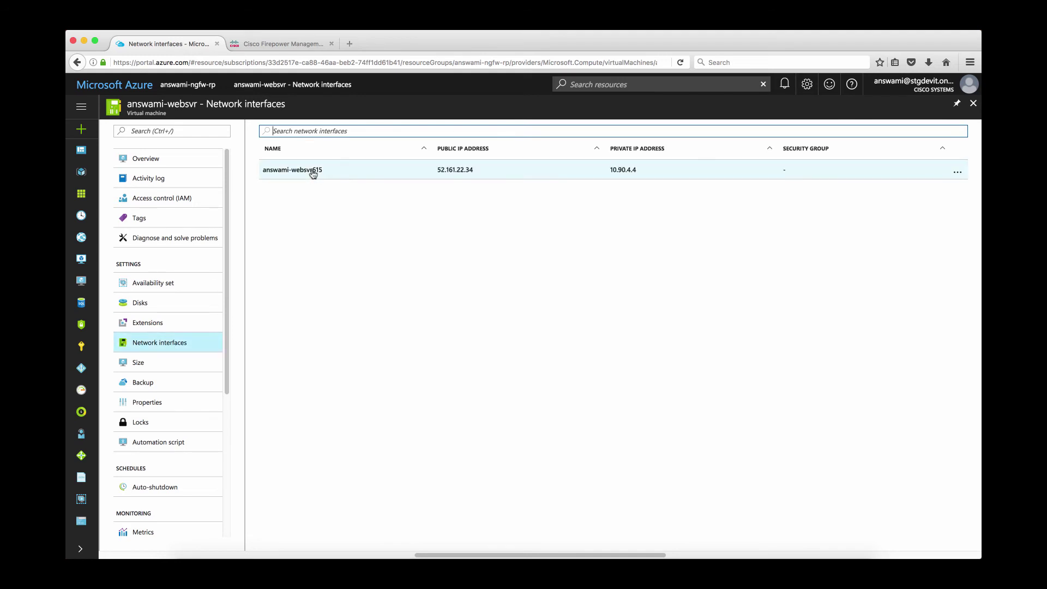
left_click(312, 171)
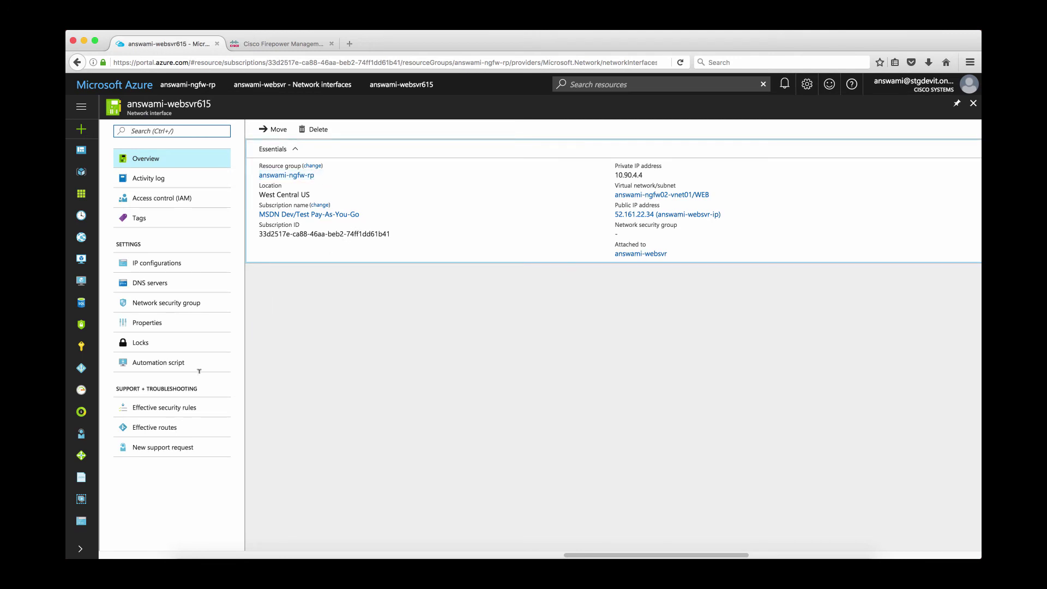
left_click(167, 433)
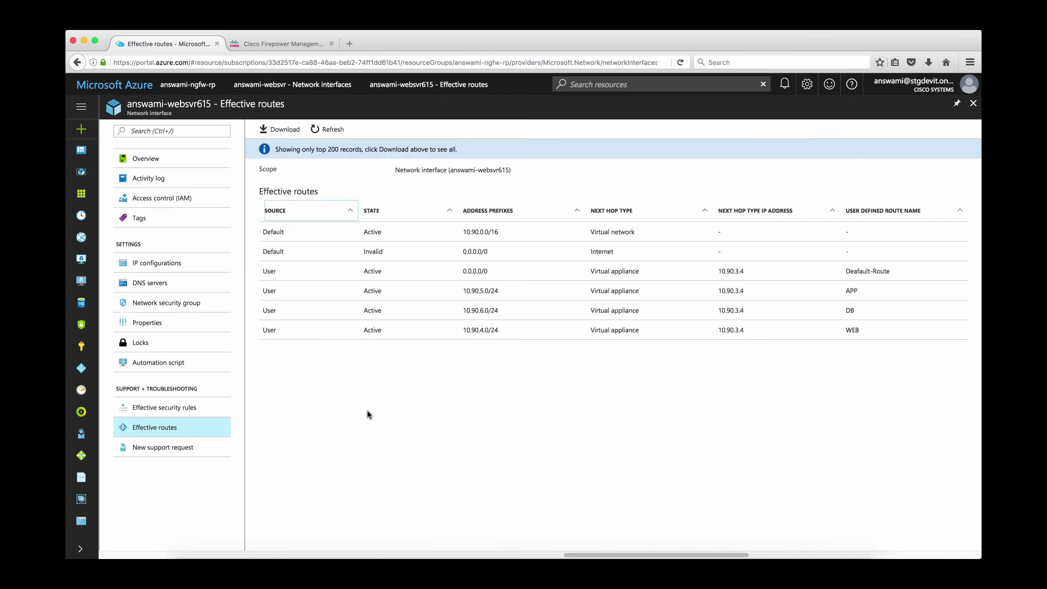
left_click_drag(462, 330, 498, 330)
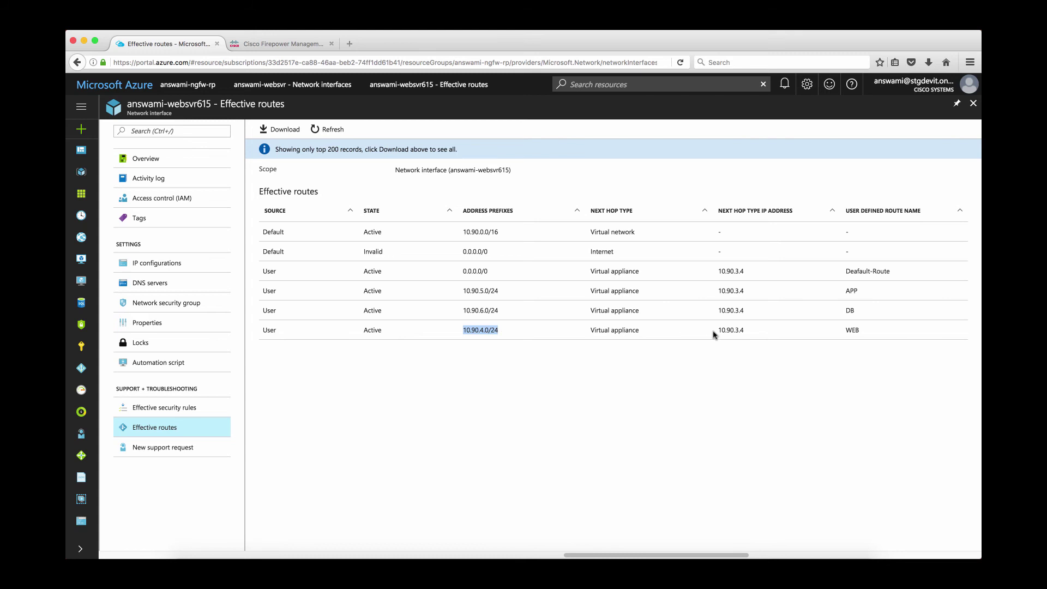
left_click_drag(714, 331, 755, 332)
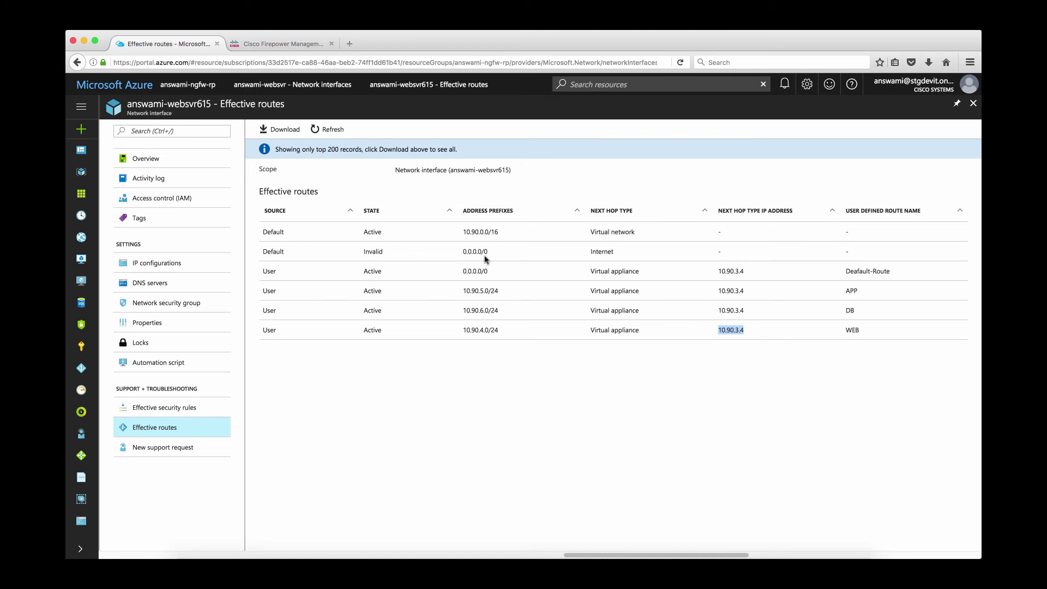
- Return to the answami-ngfw-rp resource group and open the answami-WebSvr2 virtual machine
left_click(214, 93)
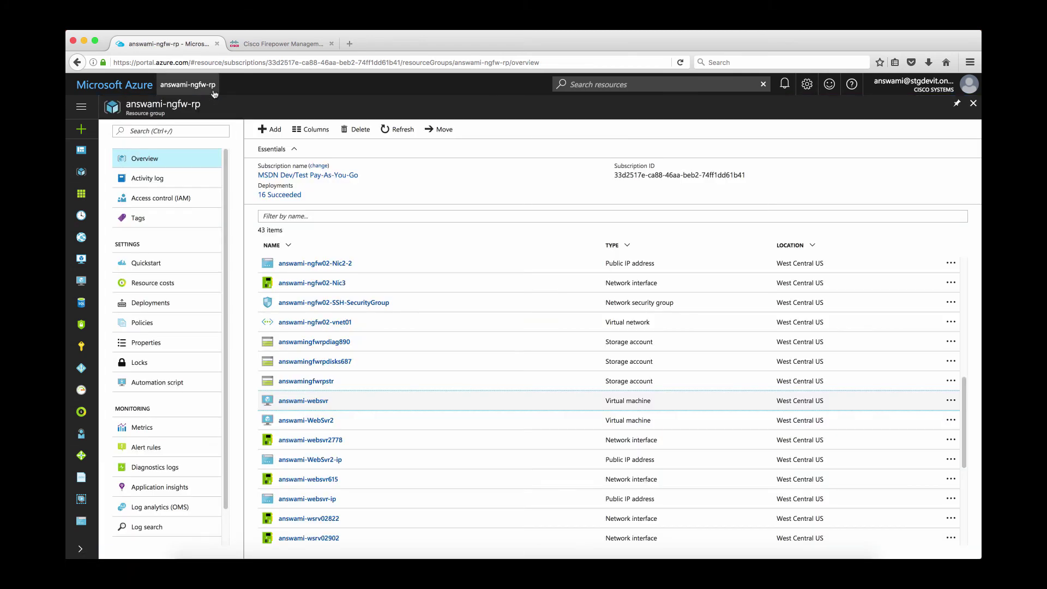
scroll(605, 416, "down", 4)
scroll(606, 416, "down", 1)
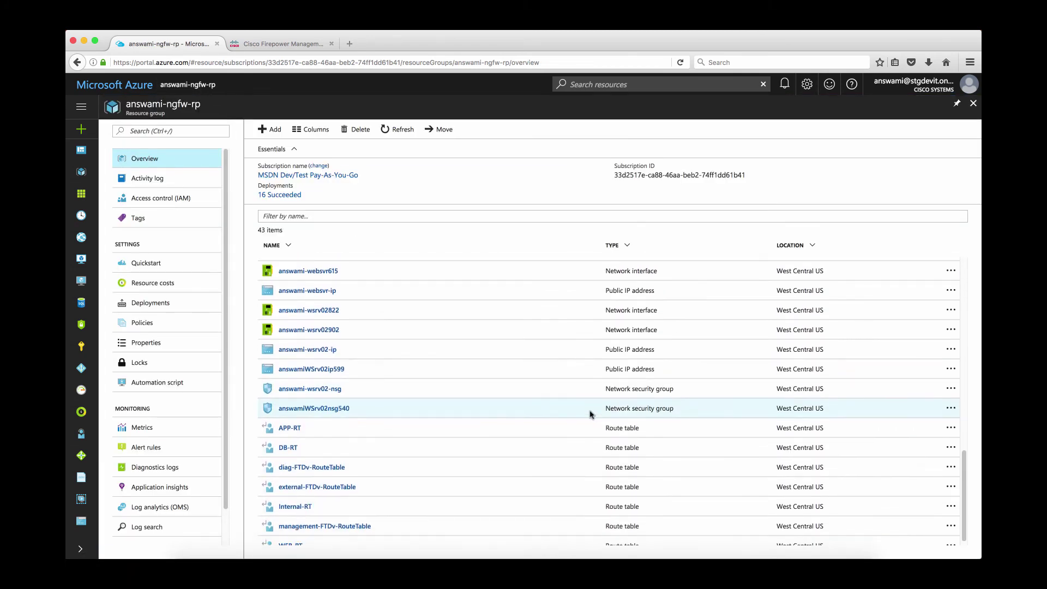
scroll(403, 401, "up", 2)
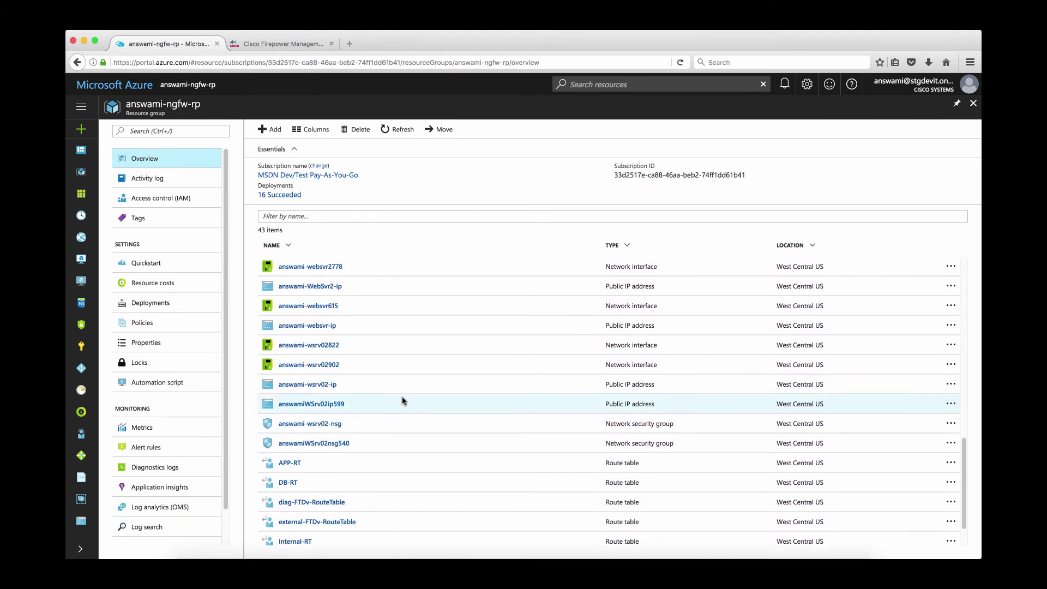
scroll(403, 400, "up", 3)
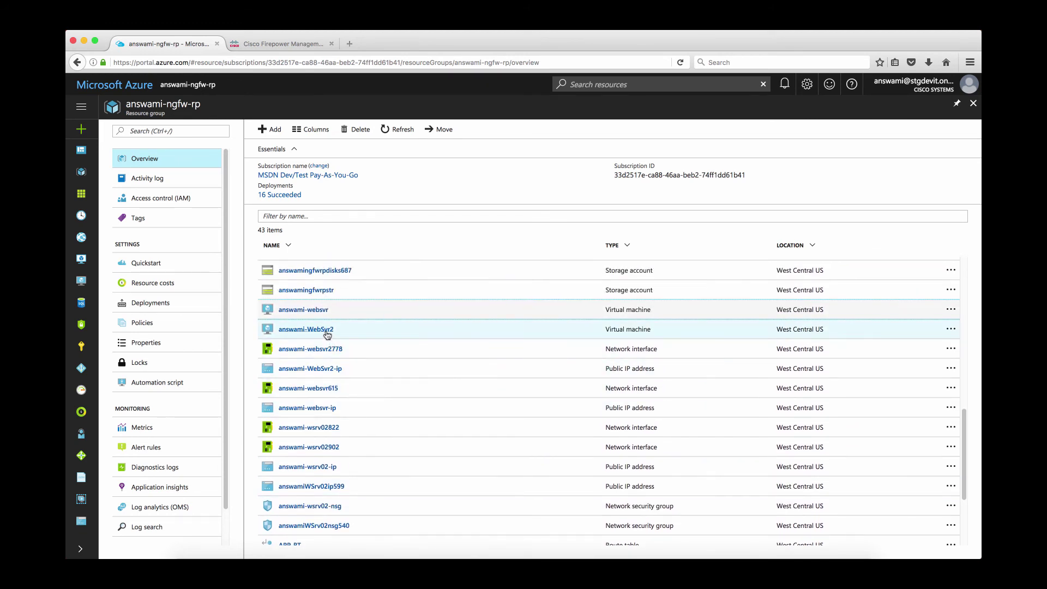
left_click(326, 331)
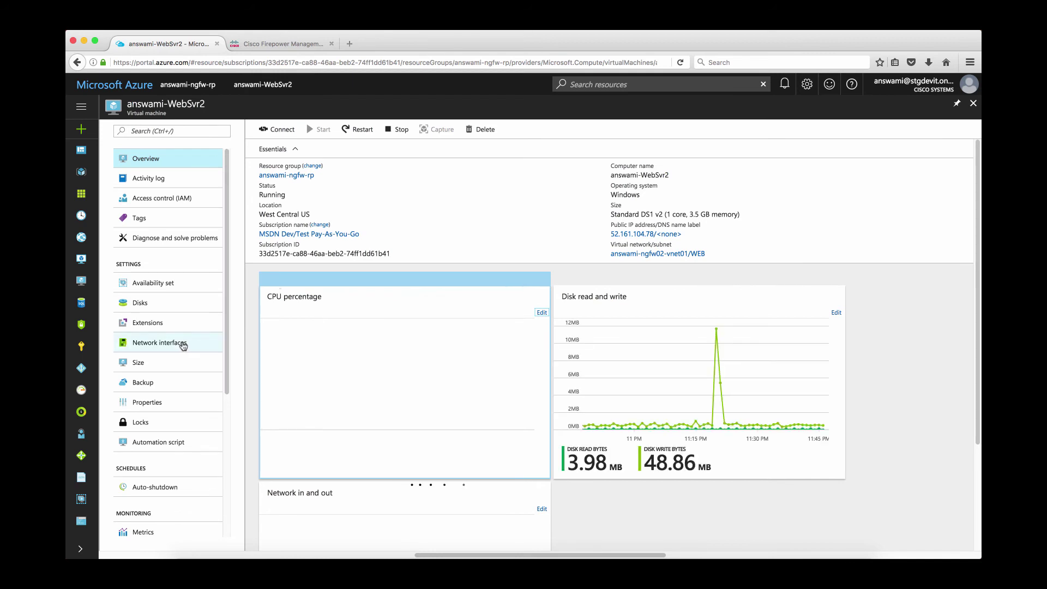
- Examine the effective routes of answami-WebSvr2's network interface, highlighting the 10.90.4.0/24 route through to its next hop address
left_click(183, 345)
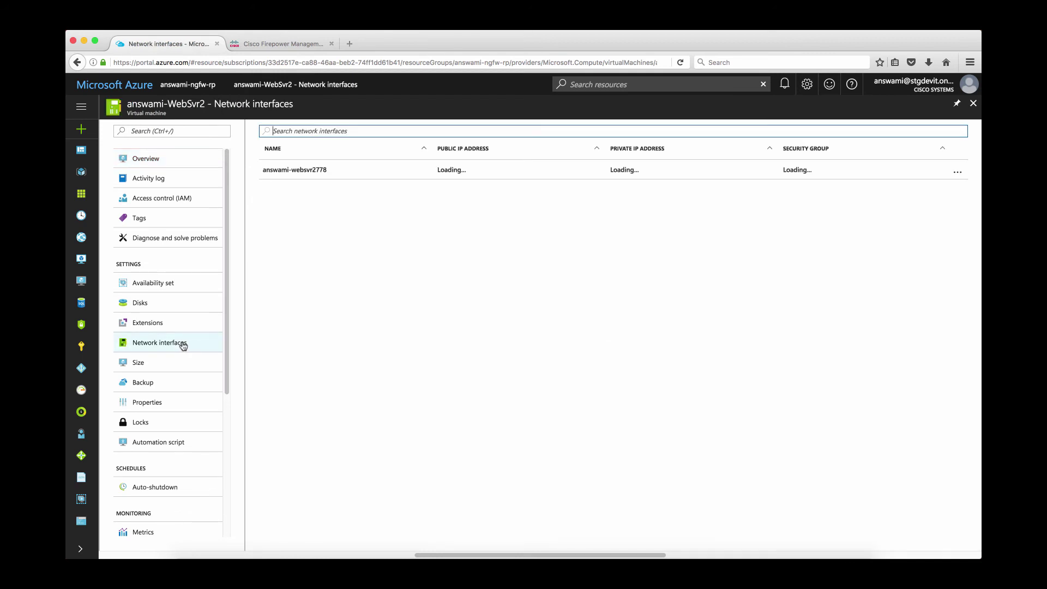
left_click(323, 174)
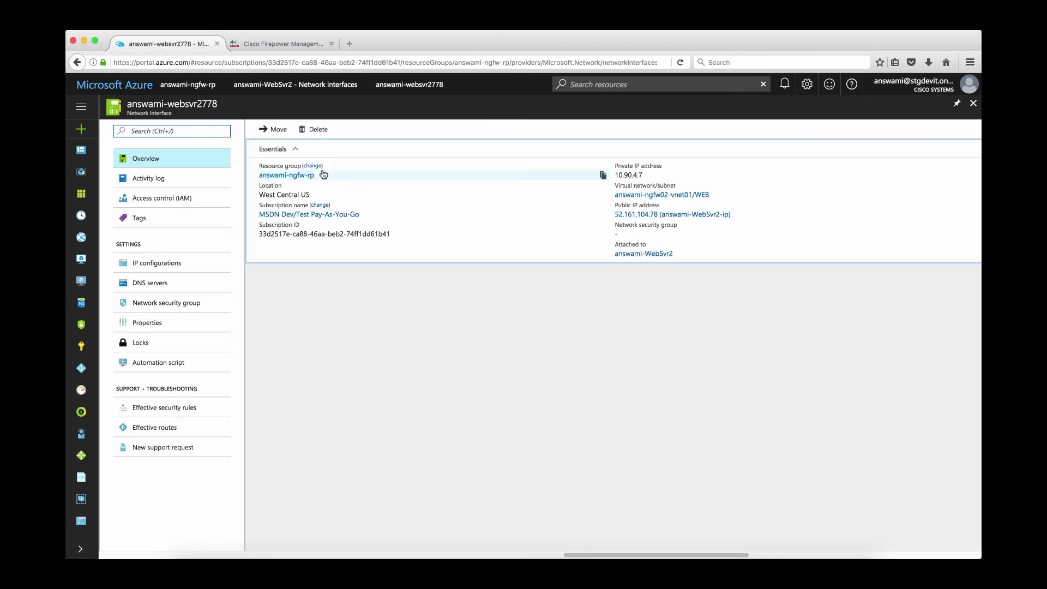
left_click(159, 429)
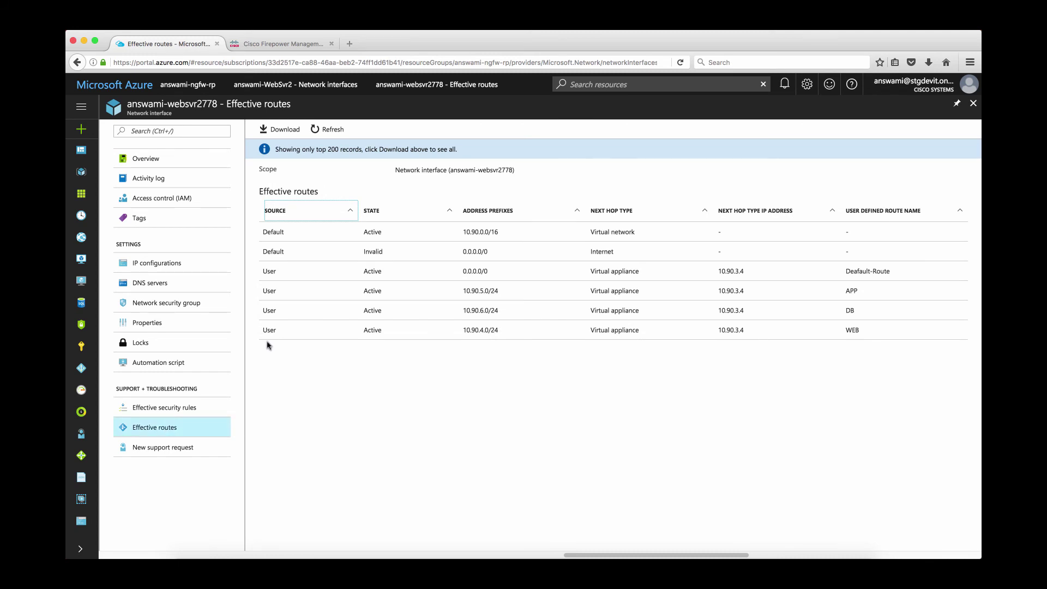
left_click_drag(263, 329, 507, 334)
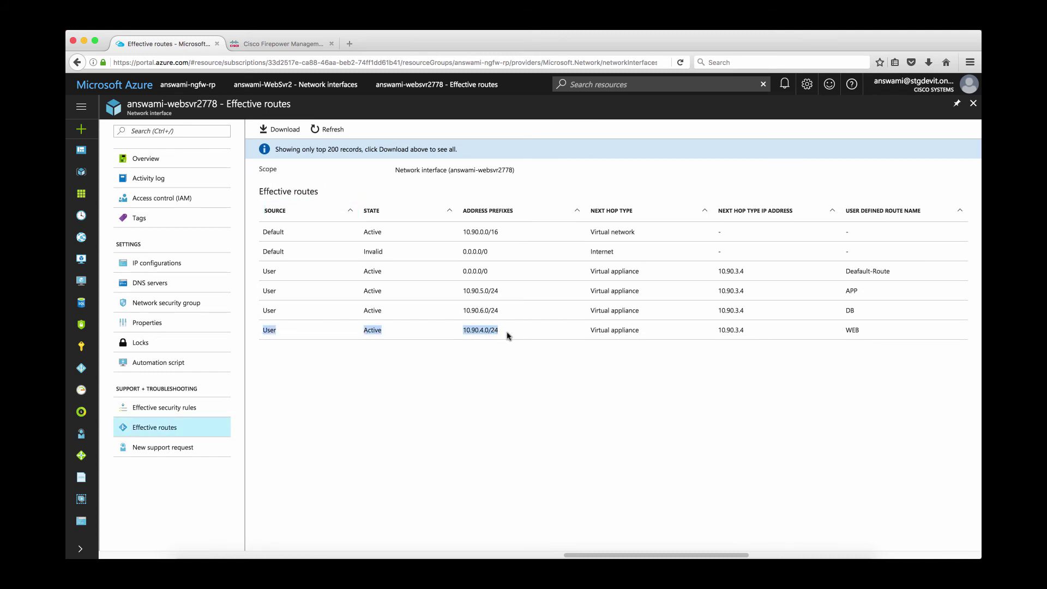
left_click_drag(606, 336, 749, 336)
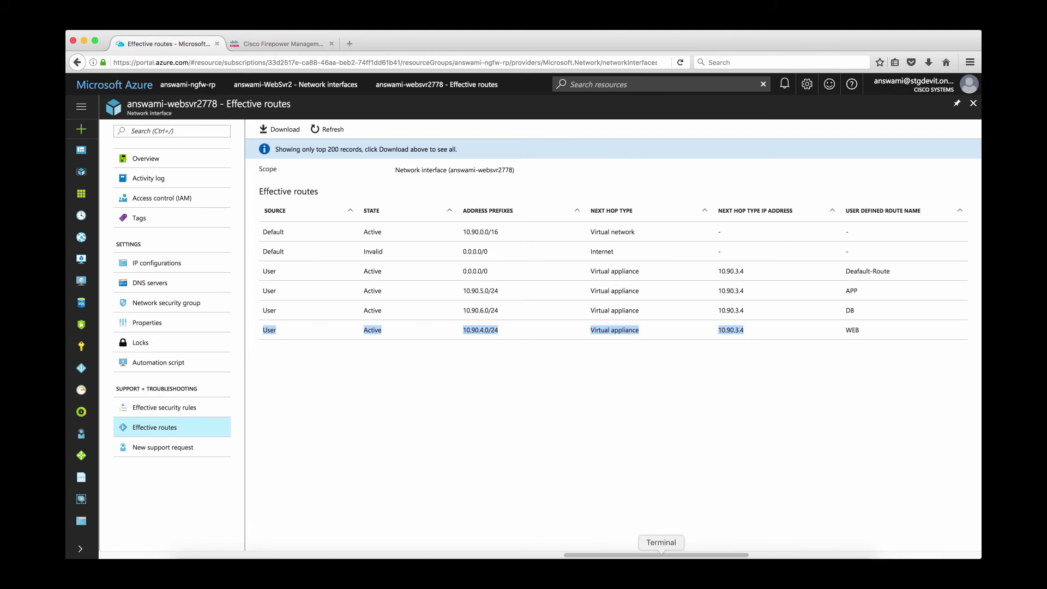
- Switch to Terminal, log in as admin over SSH to 52.161.14.223 with the account password, and run system support diagnostic-cli
left_click(660, 554)
key("Return")
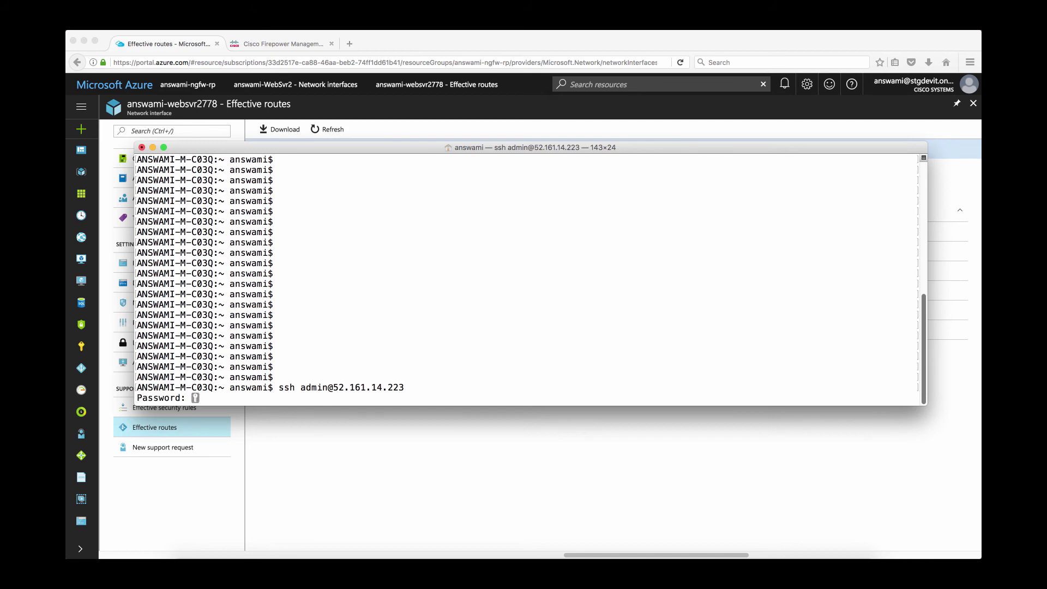
key("Return")
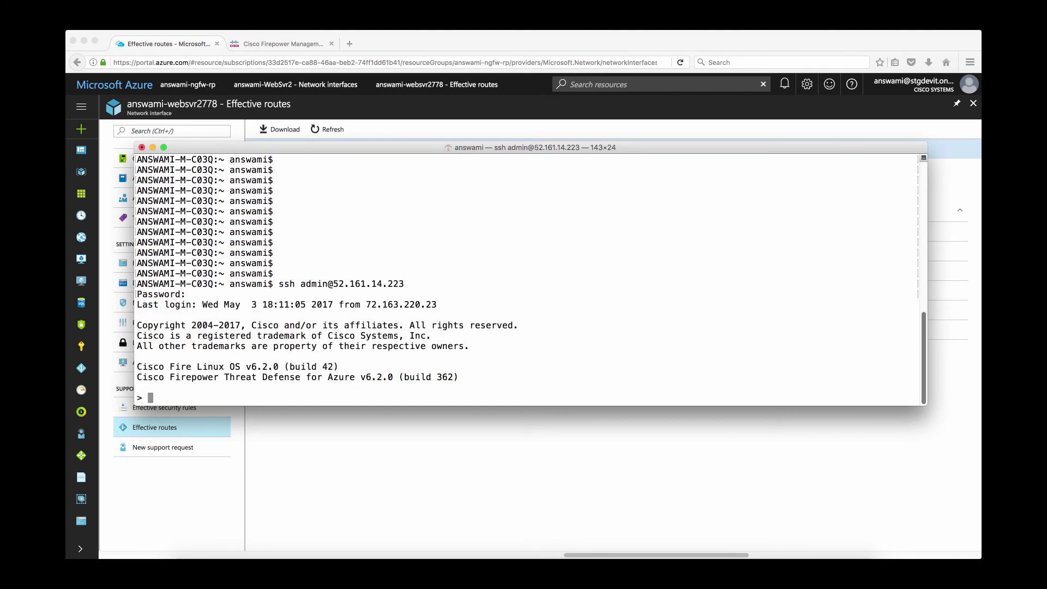
type("system support diagnostic-cli")
key("Return")
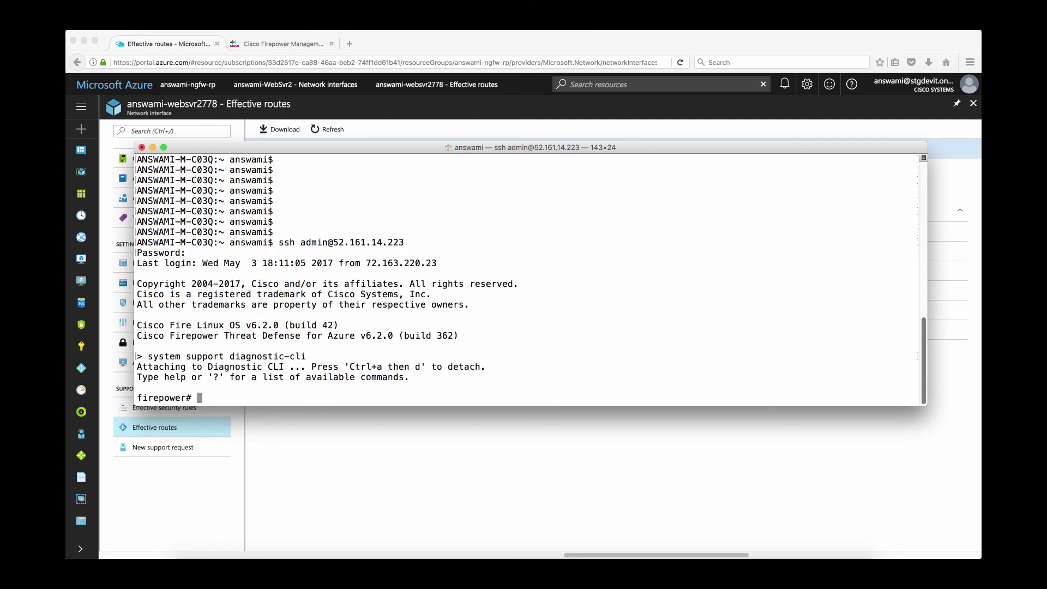
- Try to turn on ICMP debugging on the firewall with the command debug icmp
type("de")
type("bu")
key("Tab")
type("ic")
key("Tab")
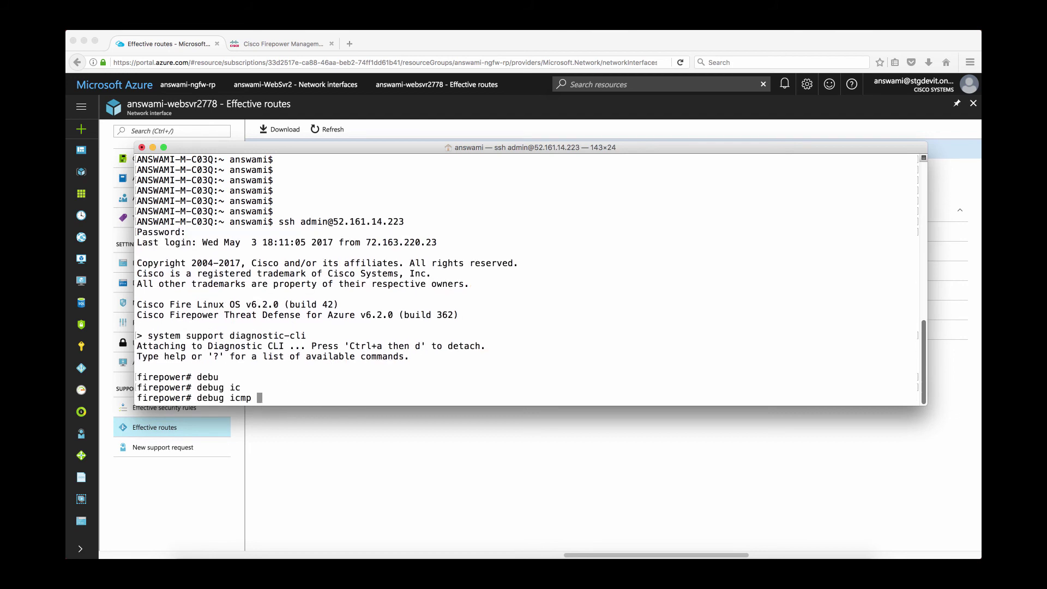
key("Return")
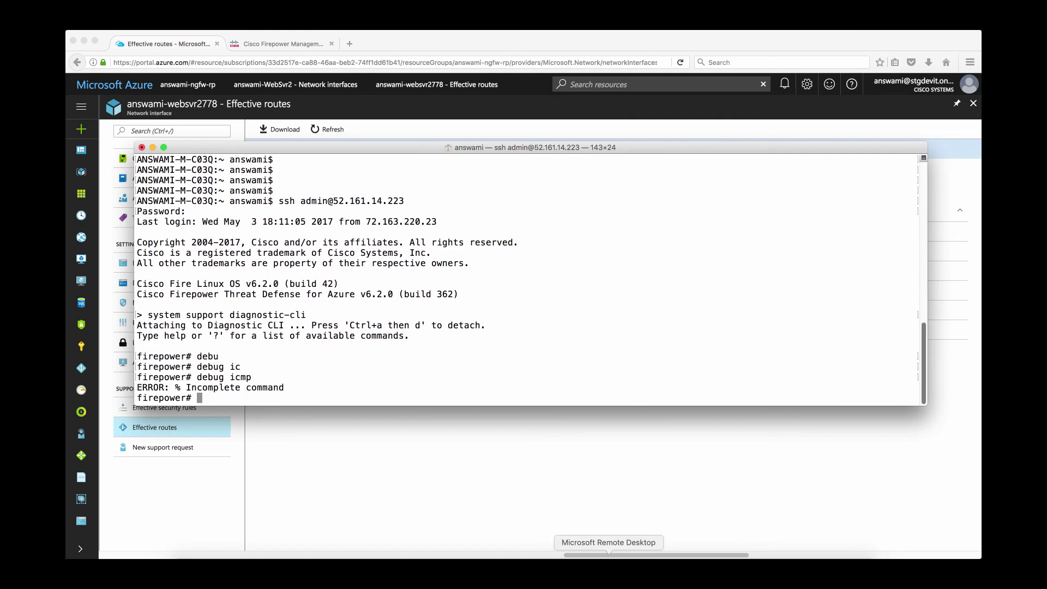
- Bring up the WebSRV-Azure remote desktop, return to the Terminal session, and enable ICMP tracing with debug icmp trac
left_click(606, 562)
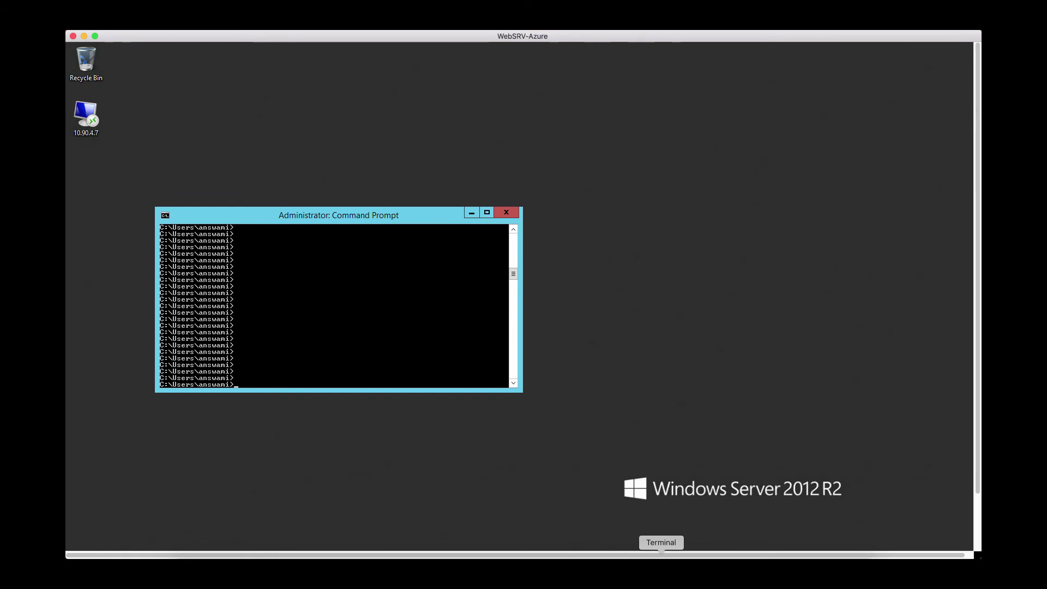
left_click(660, 567)
type("debug icmp ")
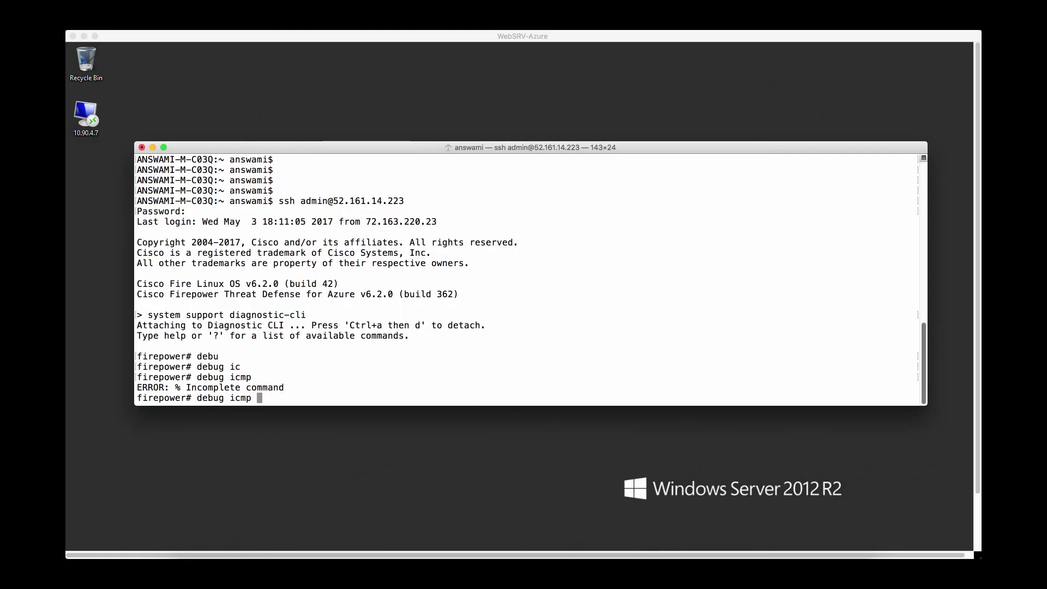
type("trac")
key("Return")
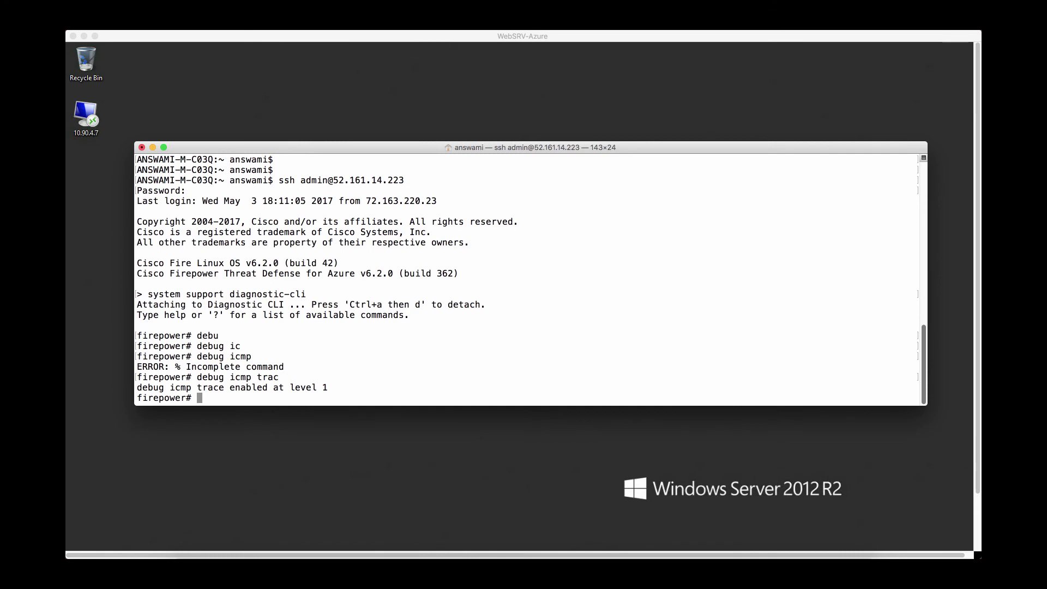
- Switch to the WebSRV-Azure remote desktop and display its IP configuration with ipconfig in the Command Prompt
left_click(505, 443)
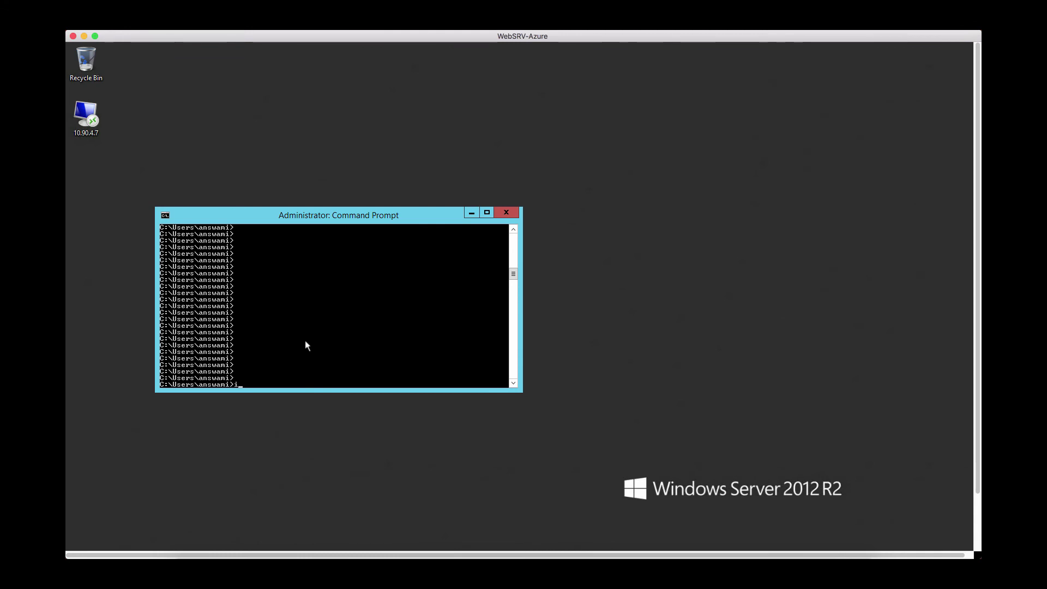
type("pconfig")
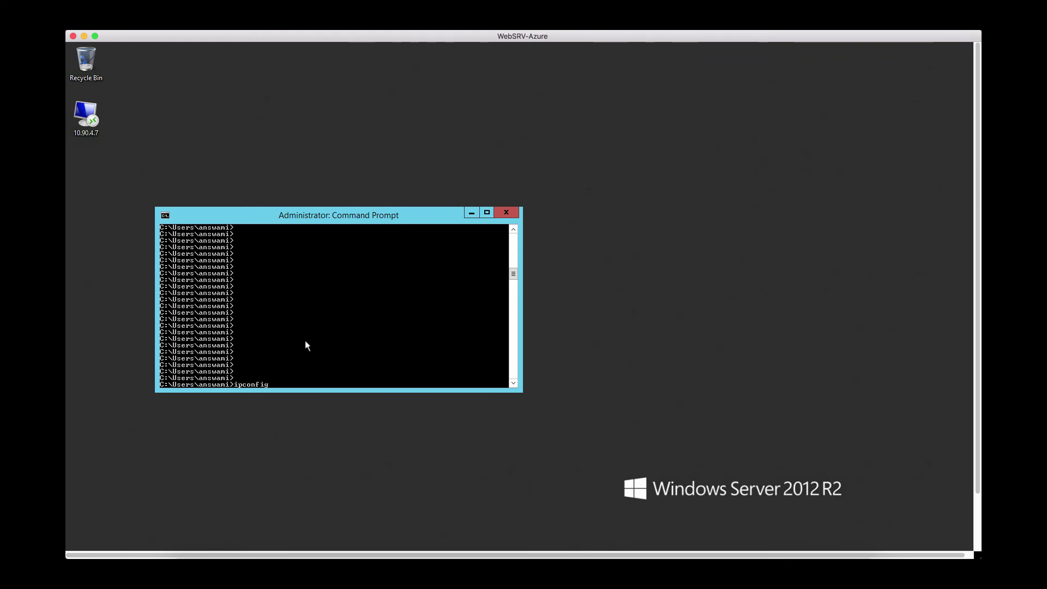
key("Return")
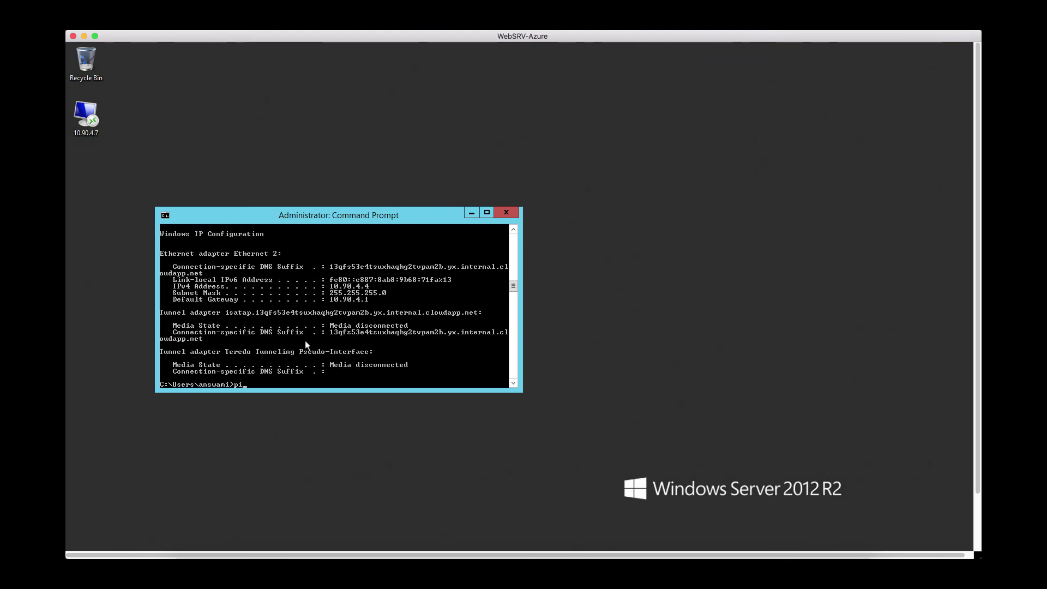
- Start a continuous ping to 10.90.4.7 with the -t option and check the firewall's ICMP trace in Terminal
type("ping 10.90.4.7")
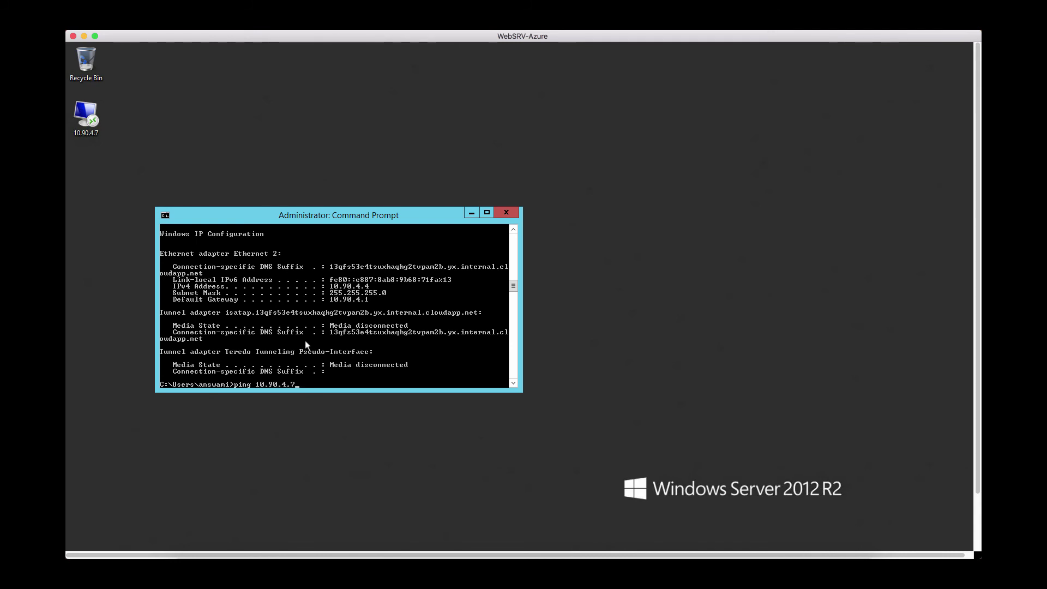
type(" -t")
key("Return")
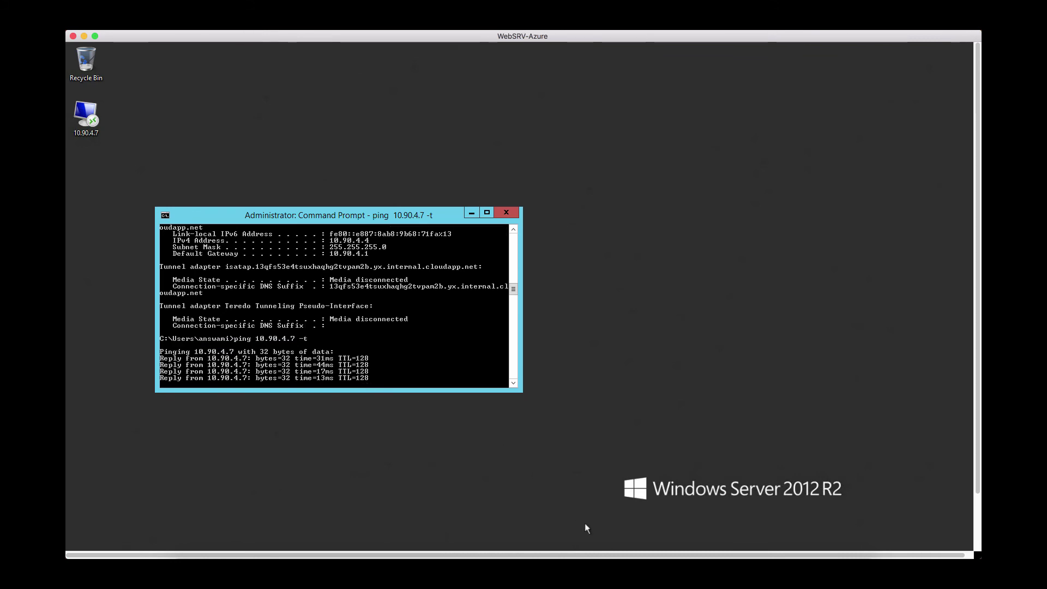
key("super+Tab")
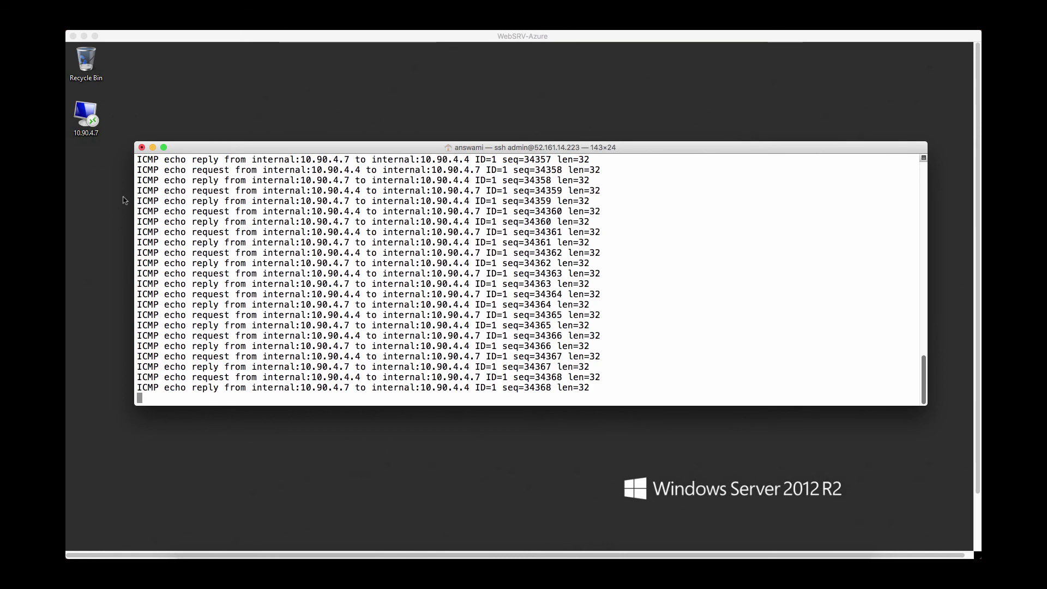
- Minimize Terminal, connect from WebSRV-Azure to the 10.90.4.7 remote desktop despite the unknown publisher, and take that session out of full screen
left_click(153, 148)
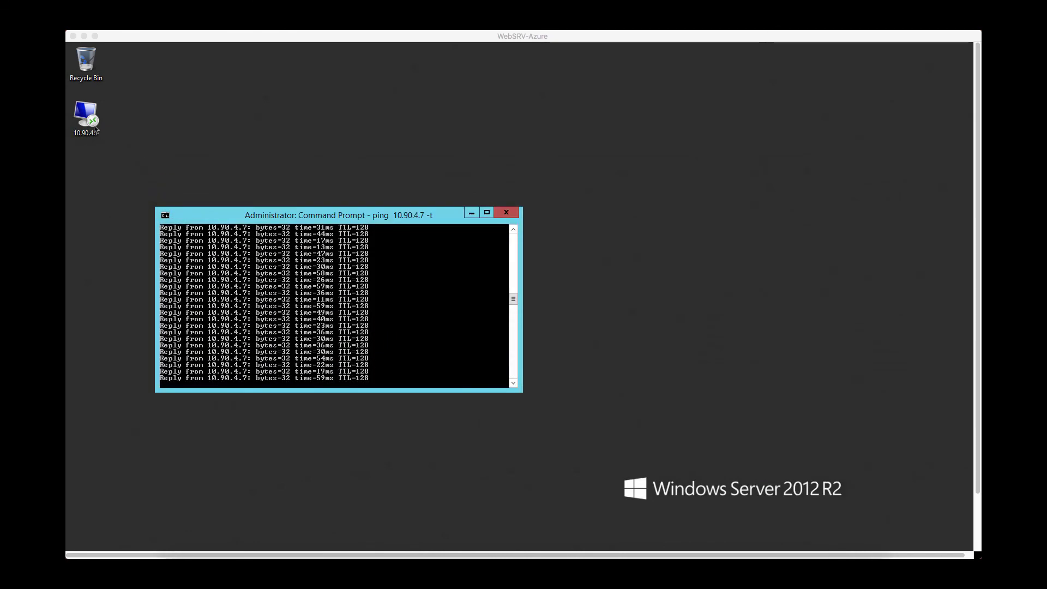
double_click(91, 120)
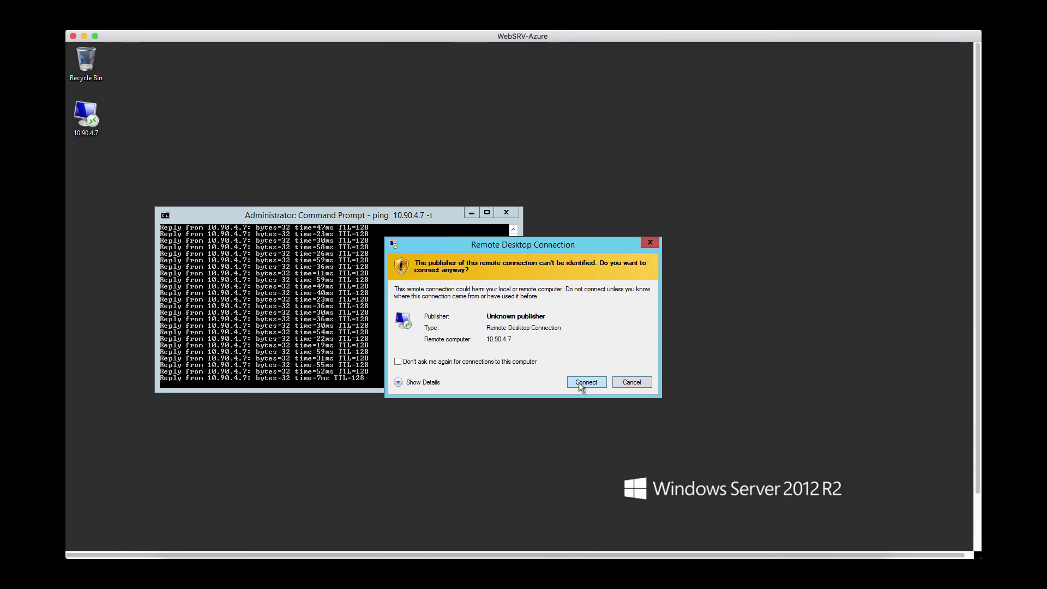
left_click(579, 383)
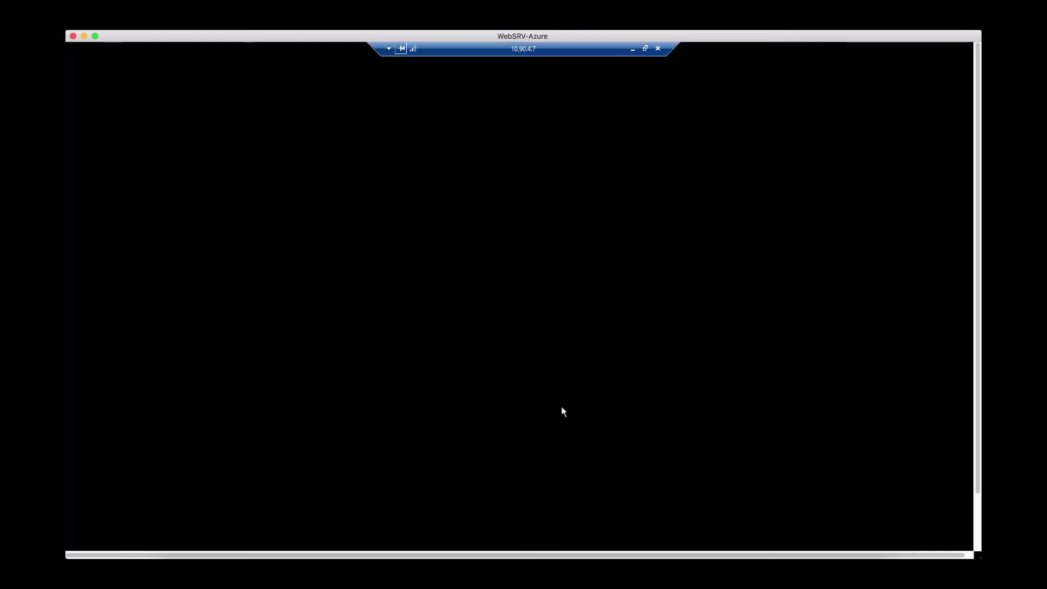
left_click(645, 48)
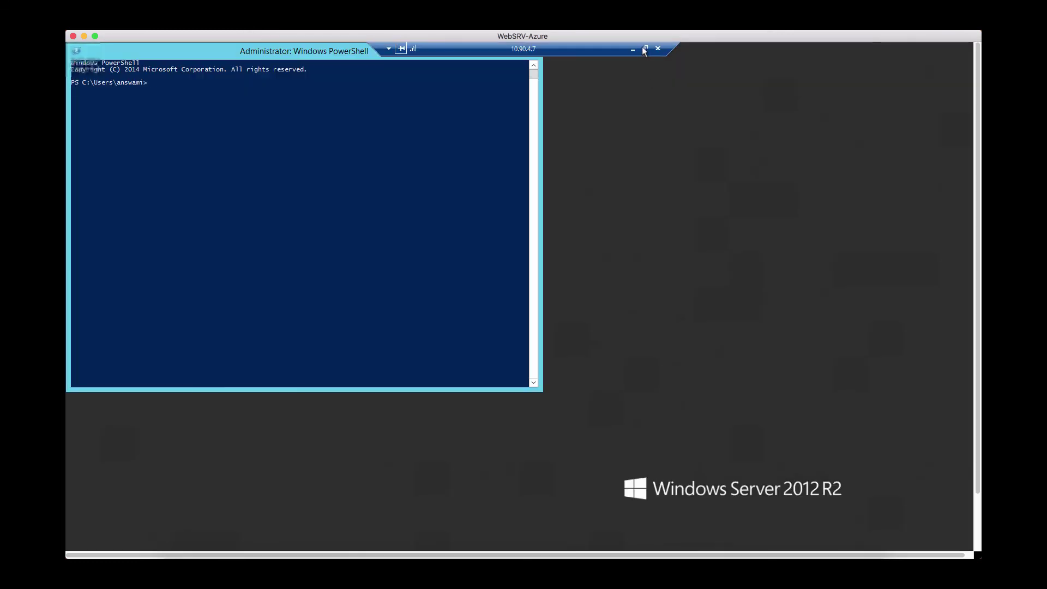